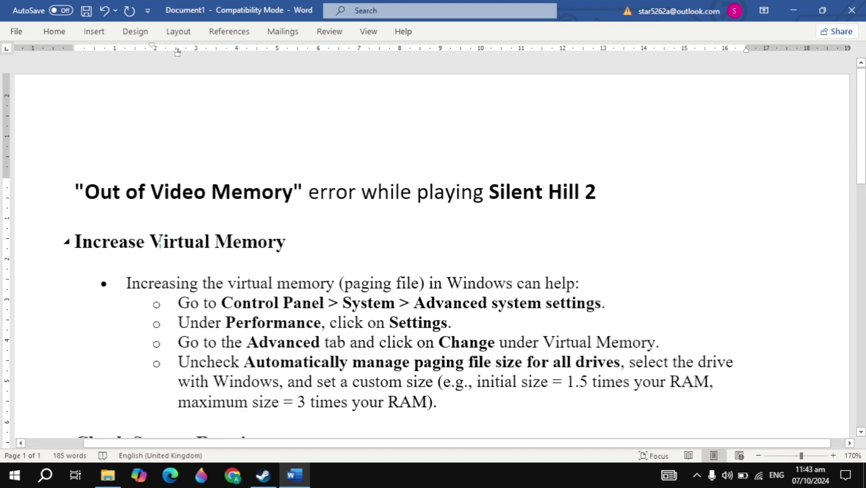
Step: Minimize the Word window with the Silent Hill 2 video memory guide
{"action": "left_click", "coordinate": [797, 4]}
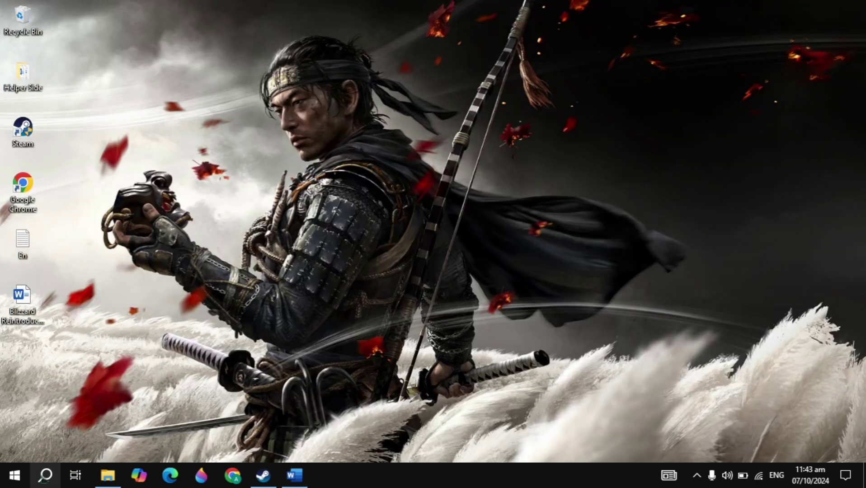
Step: Open the Virtual Memory dialog from advanced system settings and move it to the right
{"action": "left_click", "coordinate": [46, 475]}
{"action": "type", "text": "view ad"}
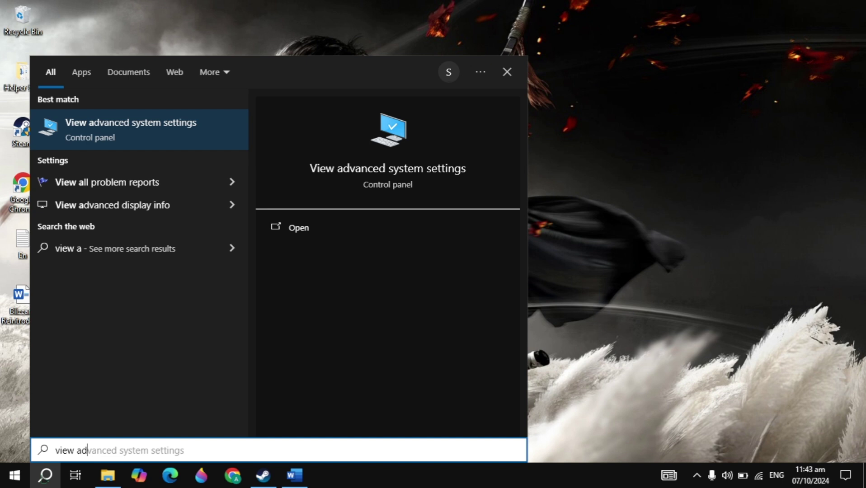
{"action": "key", "text": "Return"}
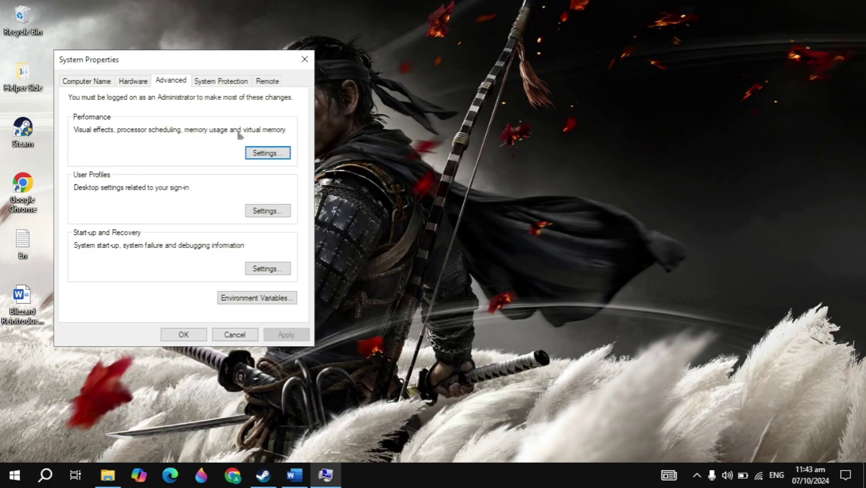
{"action": "left_click", "coordinate": [269, 153]}
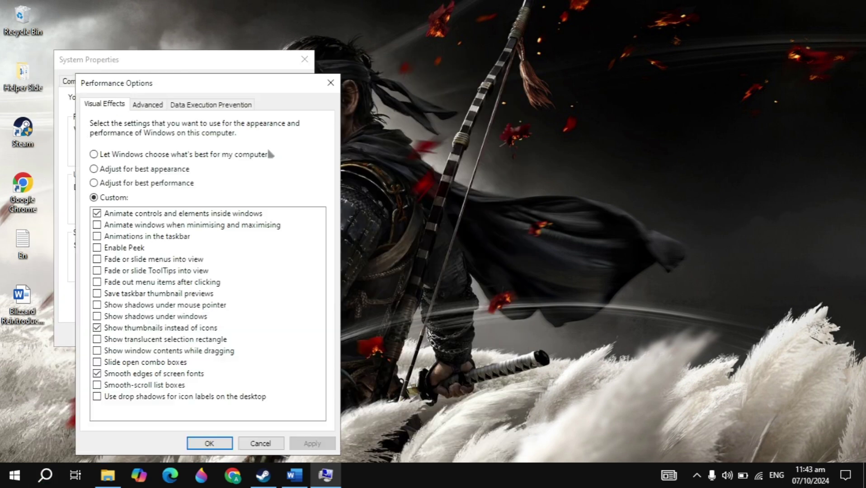
{"action": "left_click", "coordinate": [139, 106]}
{"action": "left_click", "coordinate": [291, 267]}
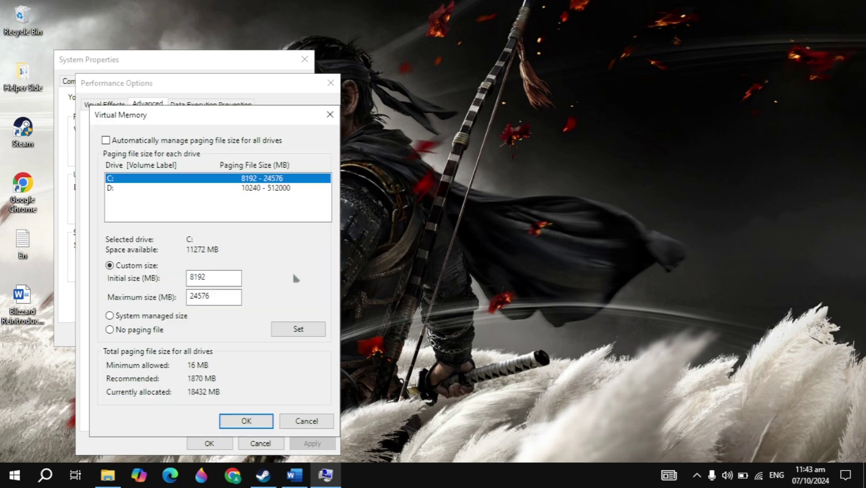
{"action": "left_click_drag", "start_coordinate": [228, 119], "coordinate": [502, 137]}
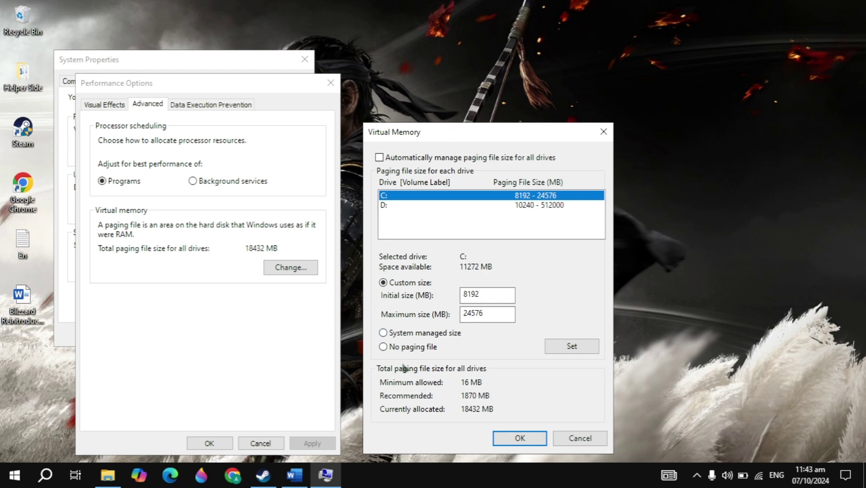
{"action": "left_click", "coordinate": [430, 159]}
Step: Launch Calculator and place it beside the Virtual Memory window
{"action": "left_click", "coordinate": [46, 476]}
{"action": "type", "text": "cl"}
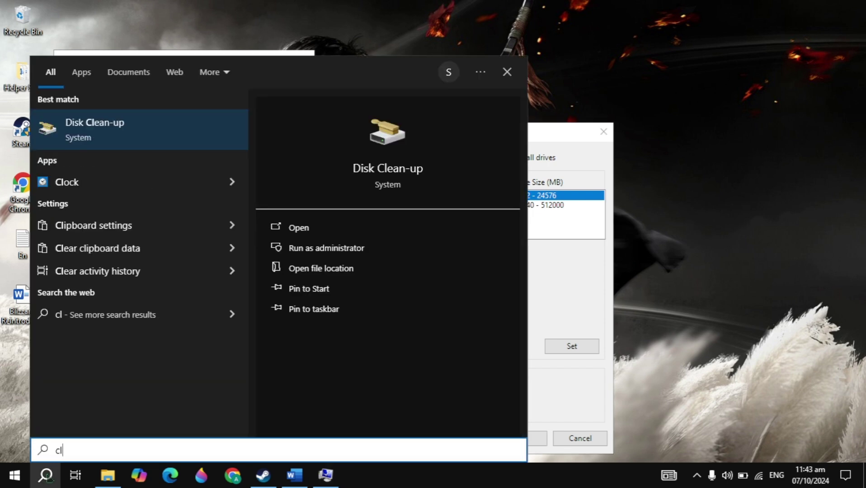
{"action": "key", "text": "BackSpace"}
{"action": "type", "text": "al"}
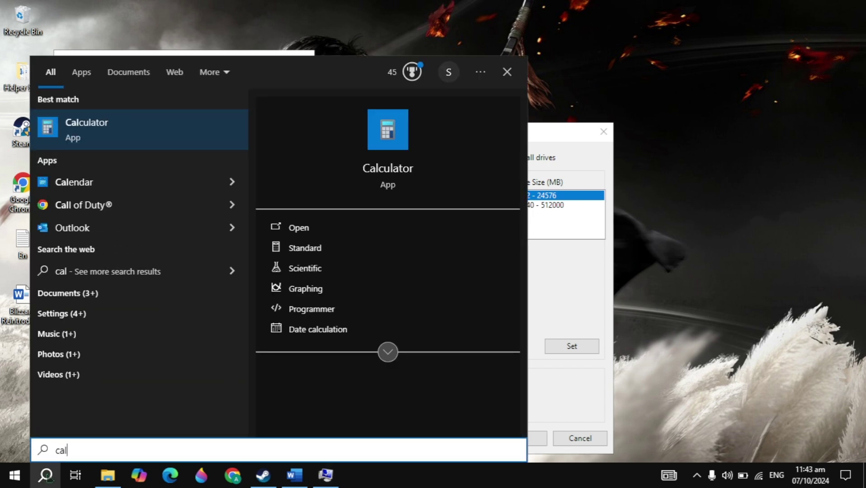
{"action": "key", "text": "Return"}
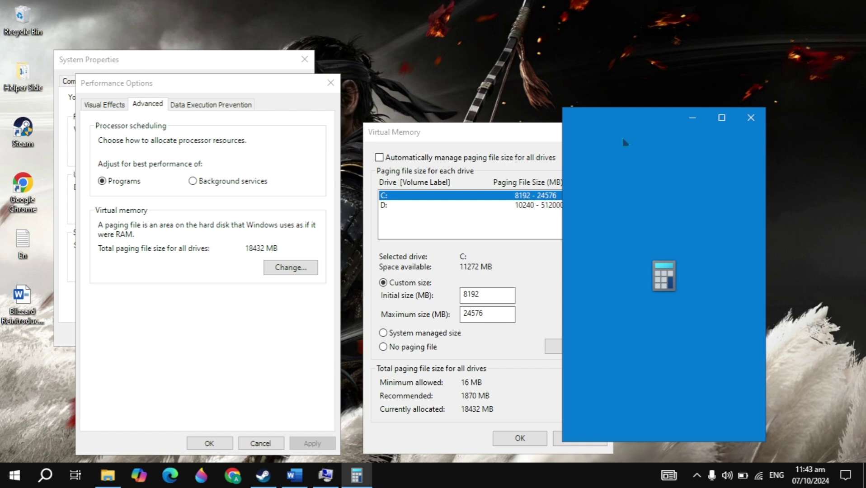
{"action": "left_click_drag", "start_coordinate": [632, 120], "coordinate": [711, 134]}
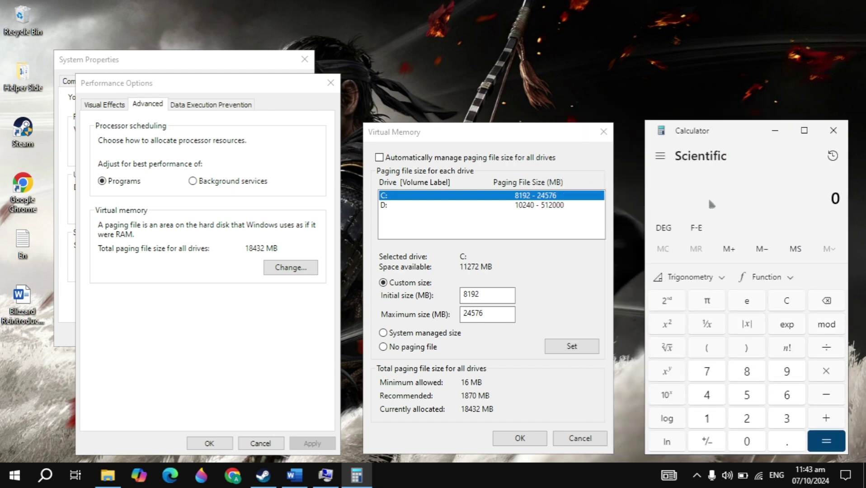
{"action": "type", "text": "16*"}
{"action": "type", "text": "1024"}
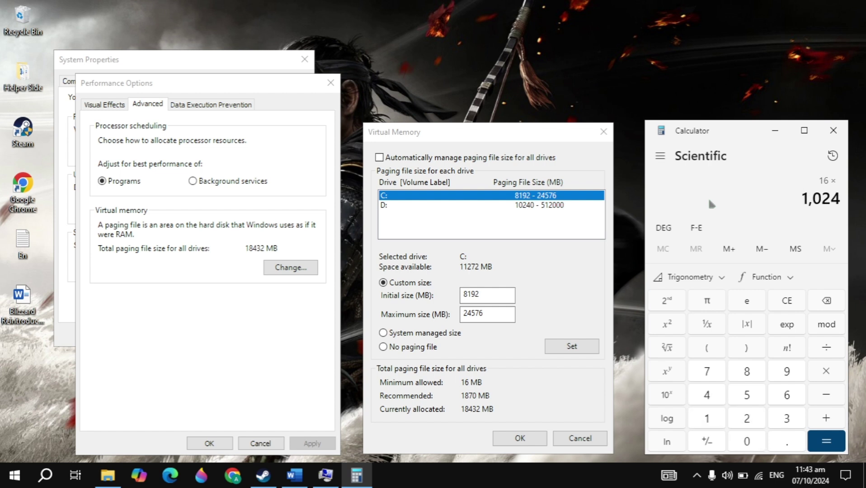
Step: Compute 16×1024×3 = 49,152 and 32×1024×3 = 98,304 MB
{"action": "key", "text": "Return"}
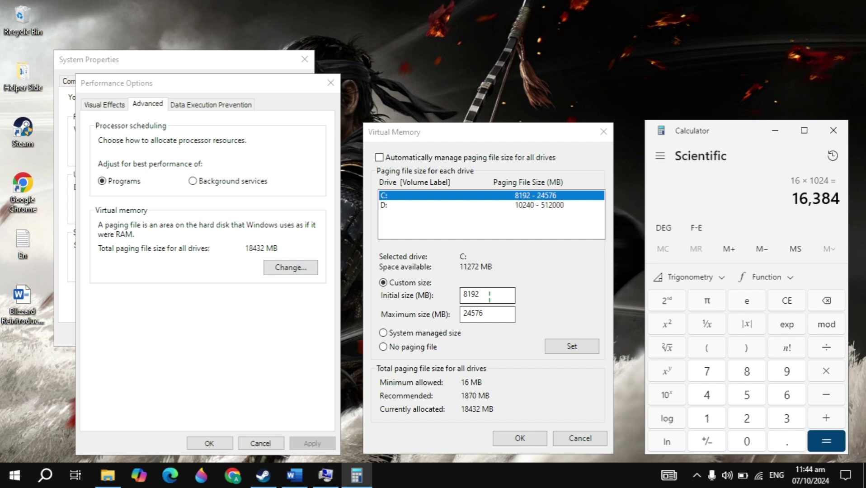
{"action": "type", "text": "*3"}
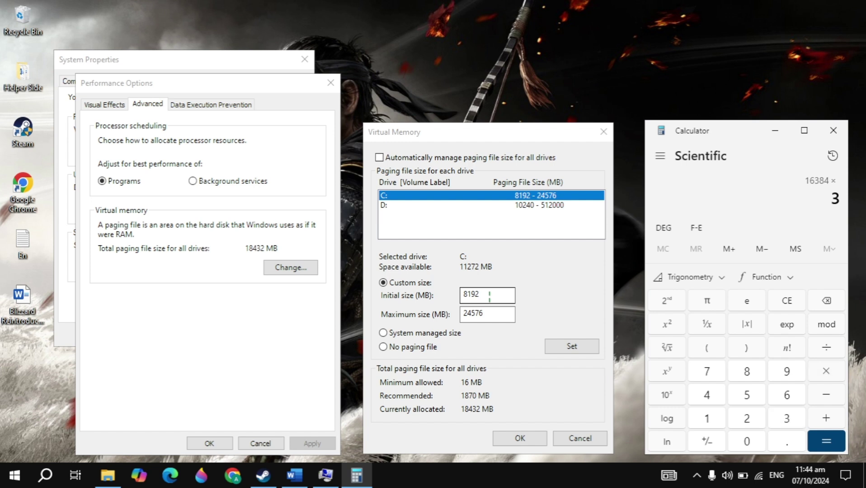
{"action": "key", "text": "Return"}
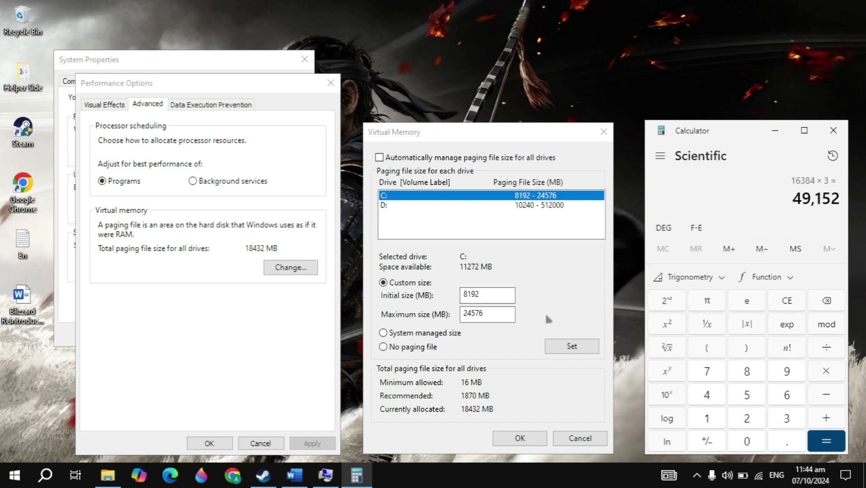
{"action": "left_click", "coordinate": [783, 303]}
{"action": "type", "text": "32 × "}
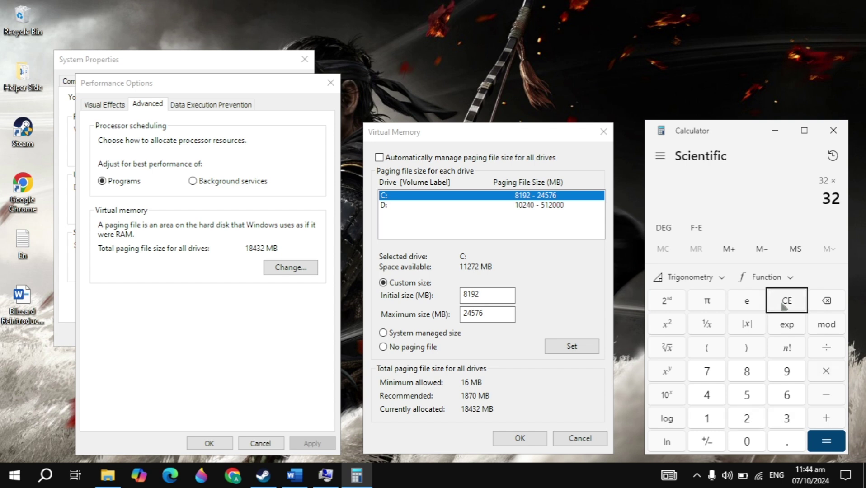
{"action": "type", "text": "1,024"}
{"action": "key", "text": "Return"}
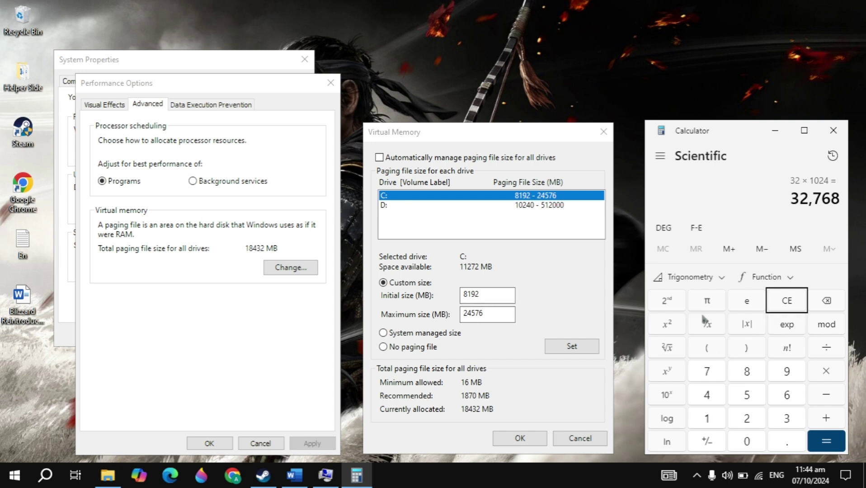
{"action": "type", "text": "*3"}
{"action": "key", "text": "Return"}
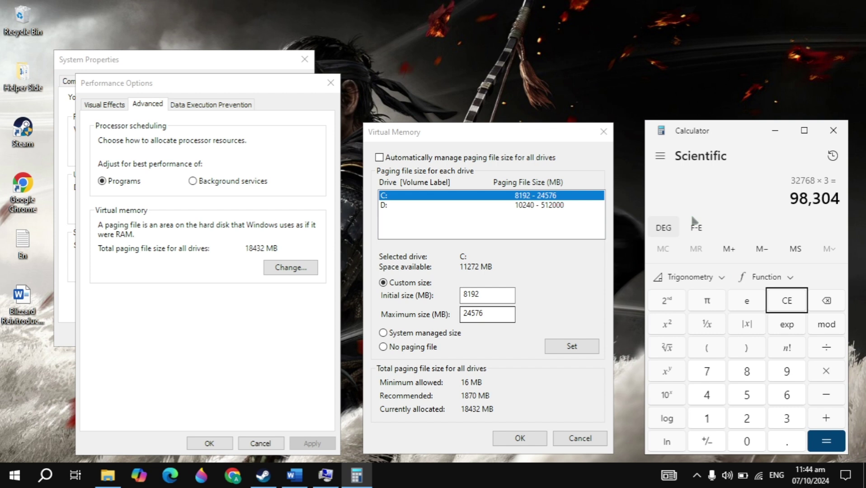
Step: Close Calculator, apply C:'s 8192–24576 MB paging file despite the warning, and OK all dialogs
{"action": "left_click", "coordinate": [831, 131]}
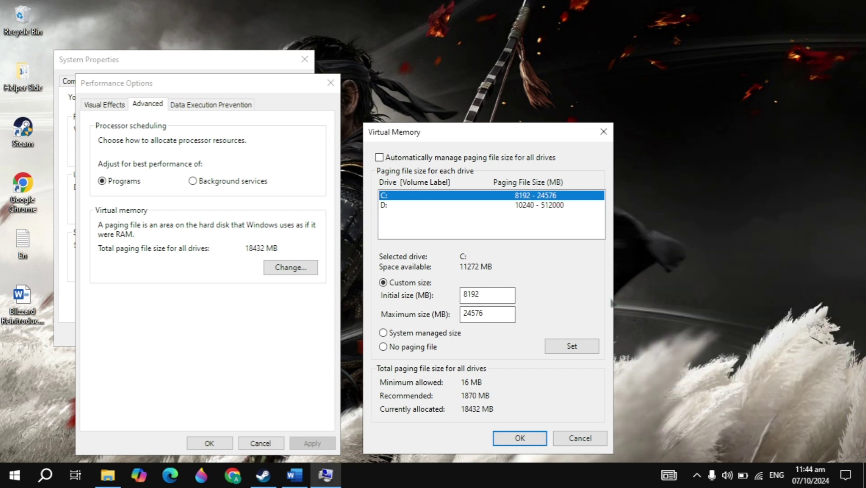
{"action": "left_click", "coordinate": [571, 347]}
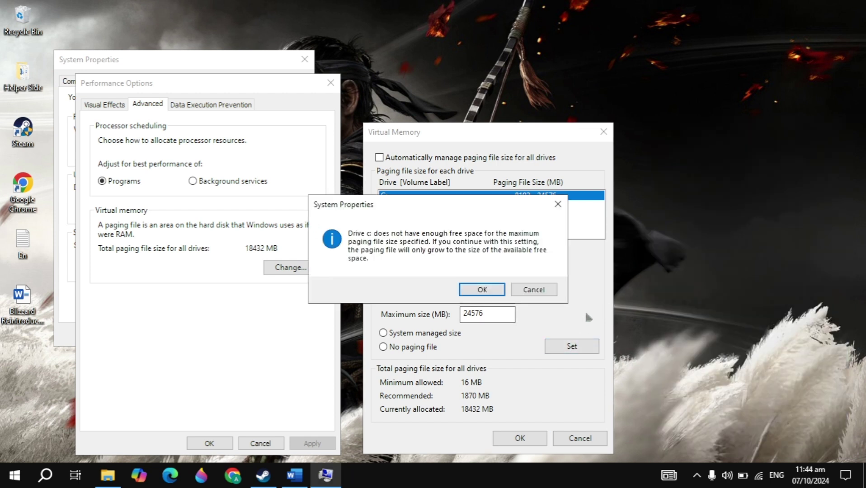
{"action": "left_click", "coordinate": [482, 289]}
{"action": "left_click", "coordinate": [520, 439]}
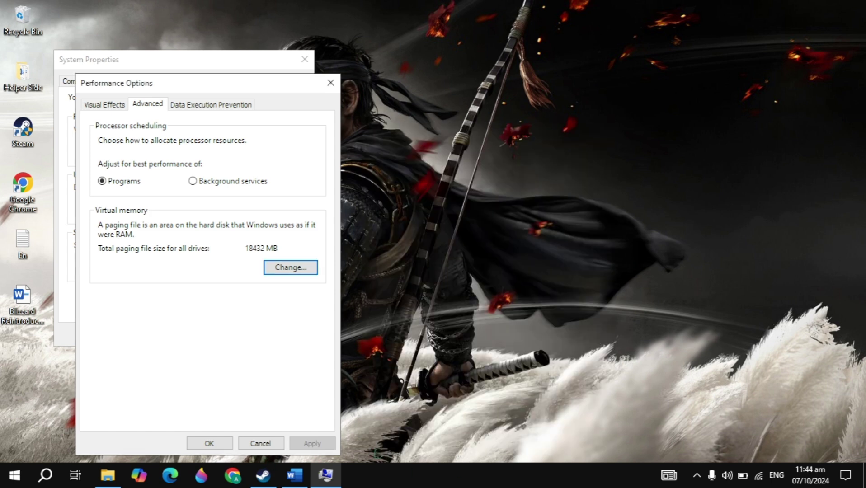
{"action": "left_click", "coordinate": [213, 444]}
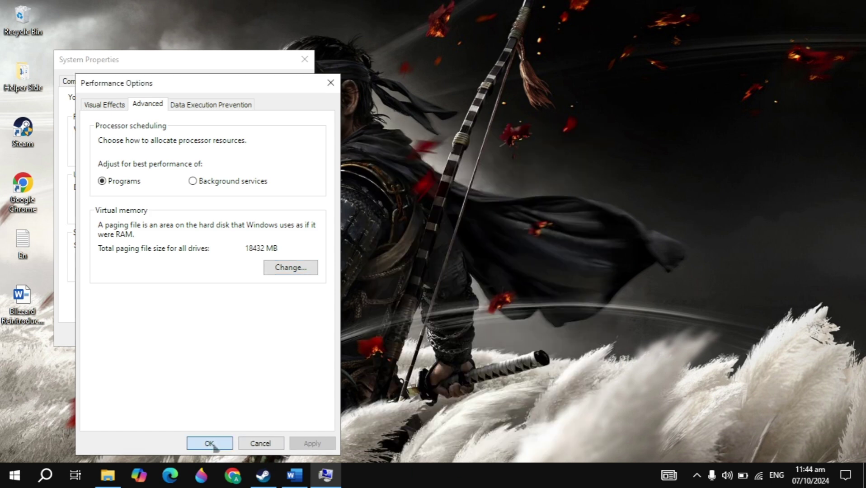
{"action": "left_click", "coordinate": [184, 335]}
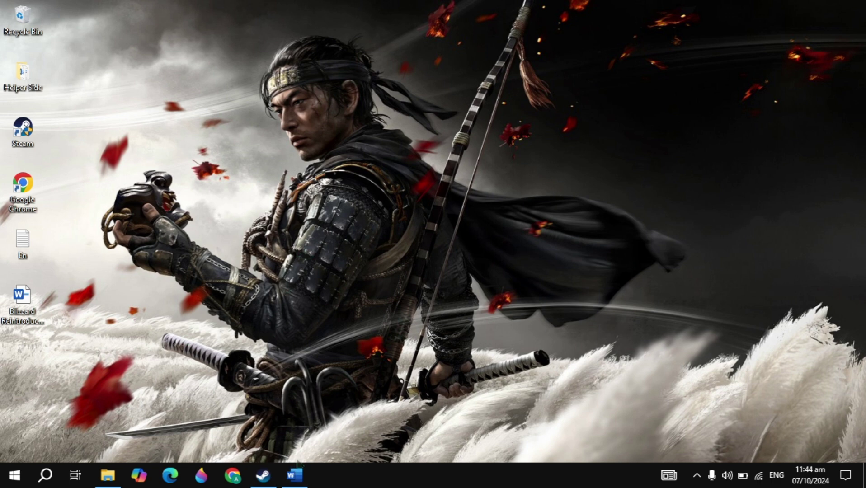
Step: Restore the Silent Hill 2 notes in Word from the taskbar
{"action": "left_click", "coordinate": [295, 476]}
{"action": "scroll", "coordinate": [406, 312], "scroll_direction": "down", "scroll_amount": 4}
{"action": "mouse_move", "coordinate": [161, 314]}
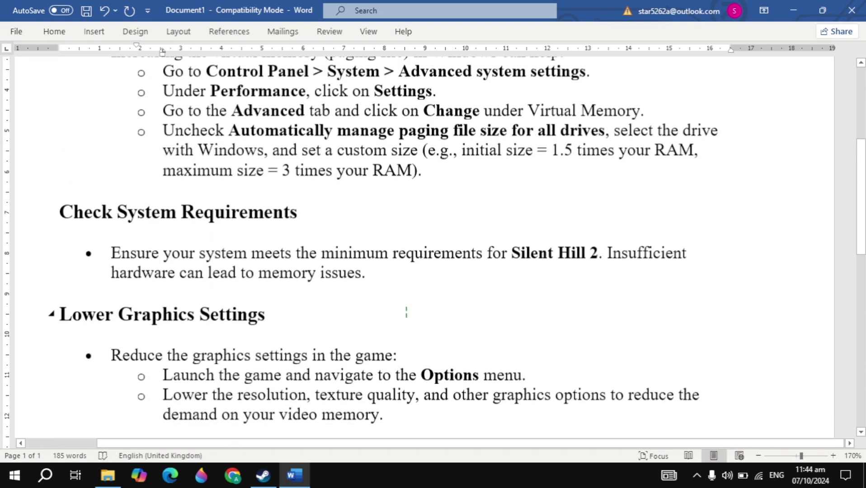
{"action": "scroll", "coordinate": [406, 312], "scroll_direction": "down", "scroll_amount": 1}
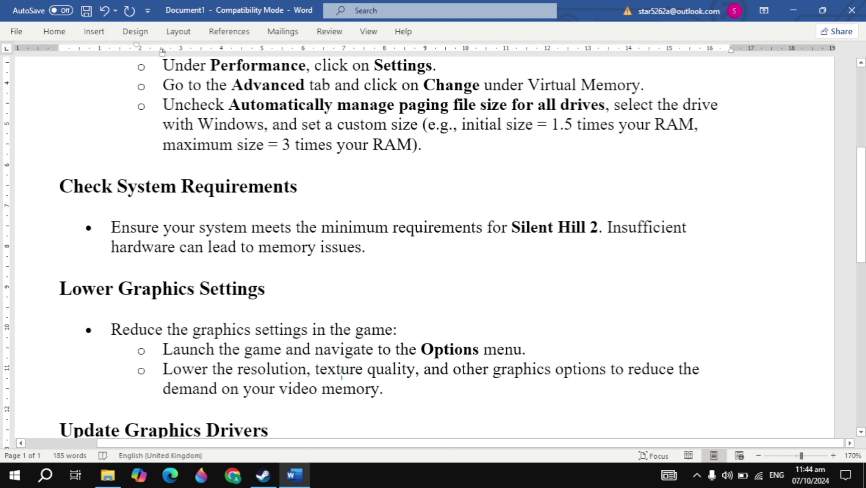
{"action": "scroll", "coordinate": [443, 369], "scroll_direction": "down", "scroll_amount": 5}
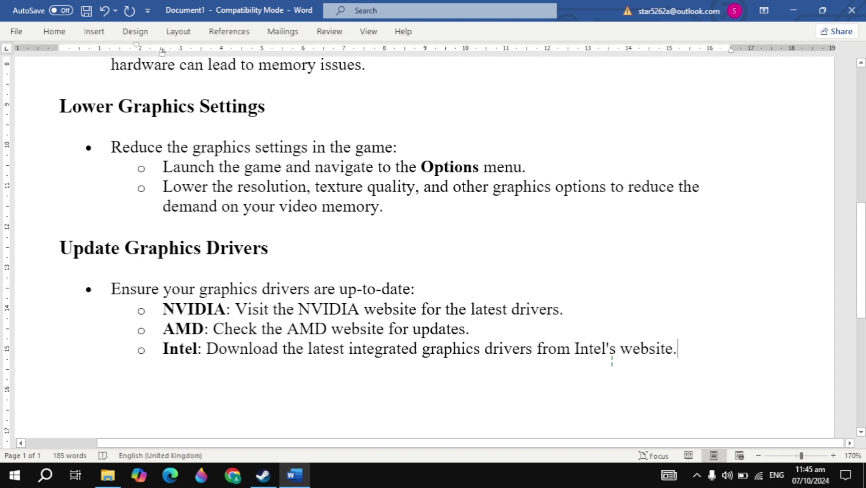
{"action": "scroll", "coordinate": [611, 360], "scroll_direction": "up", "scroll_amount": 10}
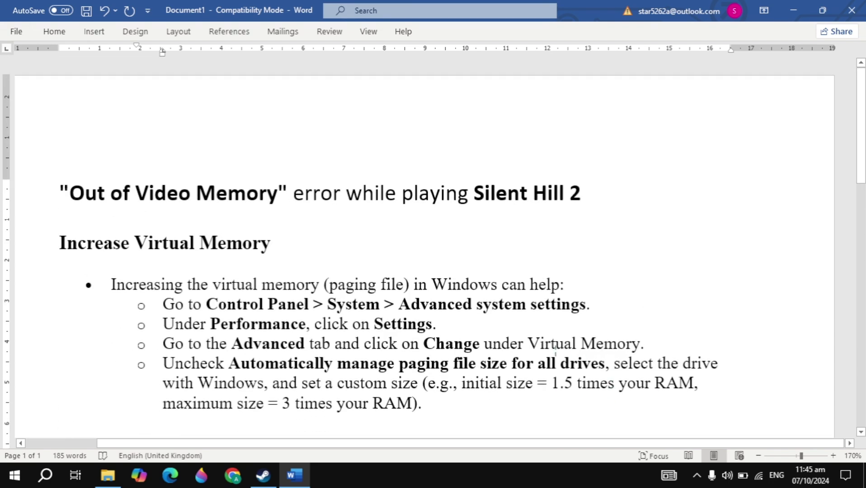